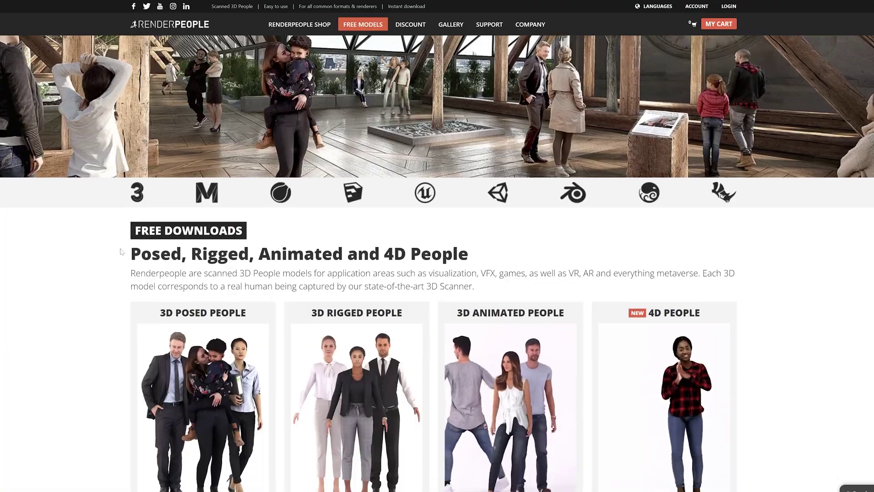
# Scroll down to the free 4D dancing woman and start her Free Download.
pyautogui.scroll(-3, 123, 252)
pyautogui.click(717, 388)
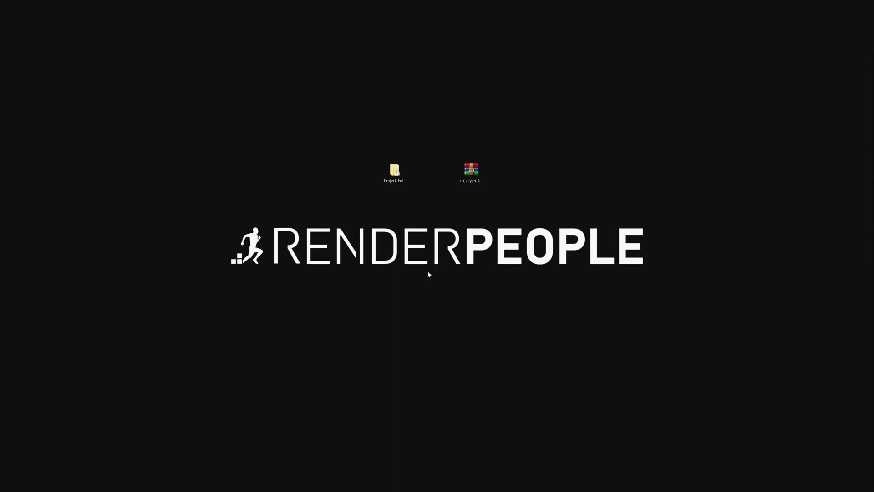
# Open rp_aliyah_4d_004_dancing_MAX.zip in WinRAR and the Project_Folder_Park folder in Explorer.
pyautogui.doubleClick(472, 170)
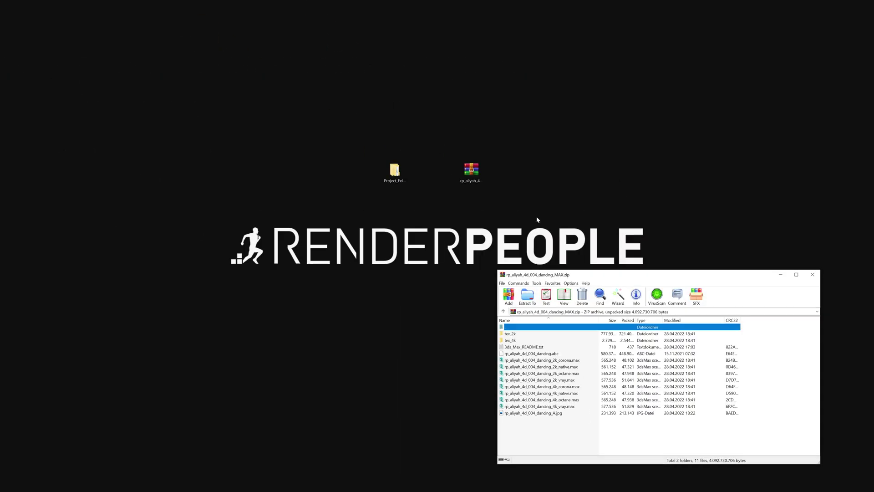
pyautogui.doubleClick(406, 167)
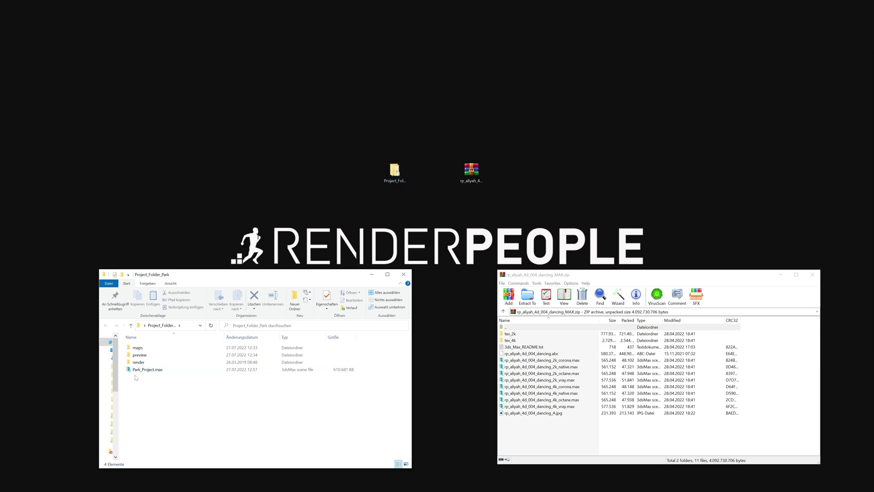
# Copy tex_4k, the dancing .abc cache and rp_aliyah_4d_004_dancing_4k_vray.max into Project_Folder_Park.
pyautogui.click(511, 340)
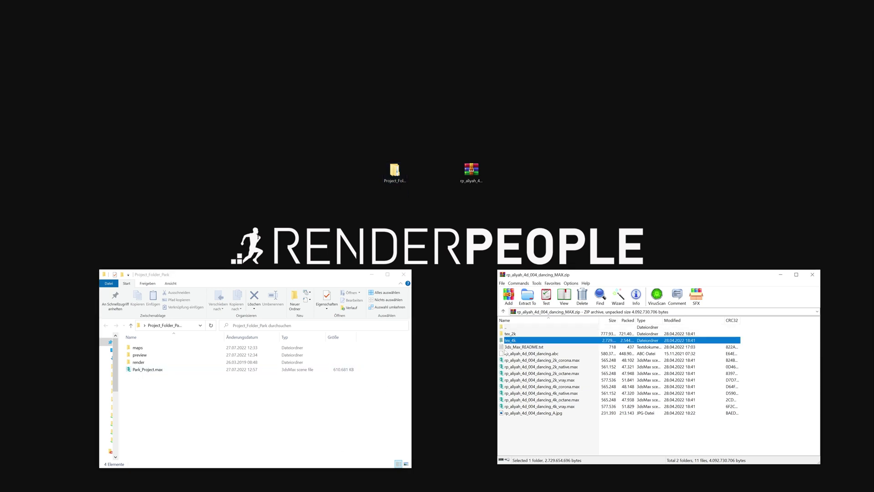
pyautogui.keyDown('ctrl'); pyautogui.click(510, 354); pyautogui.keyUp('ctrl')
pyautogui.keyDown('ctrl'); pyautogui.click(528, 406); pyautogui.keyUp('ctrl')
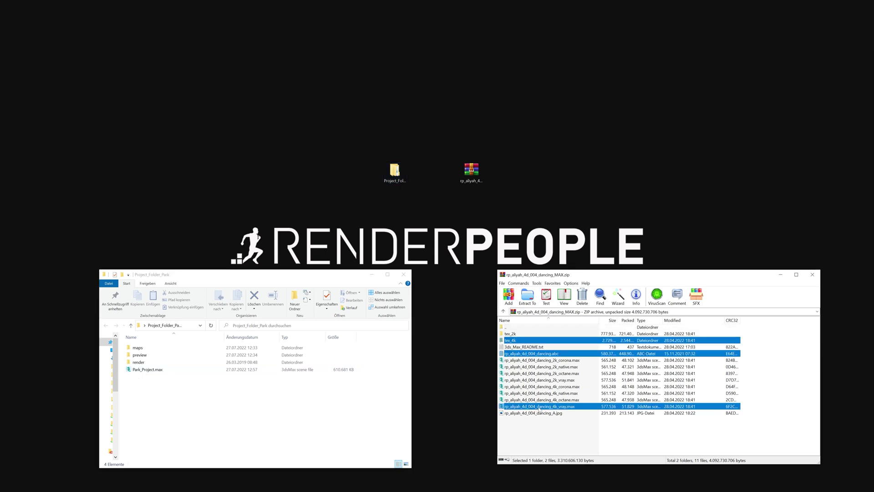
pyautogui.moveTo(539, 408); pyautogui.dragTo(227, 409)
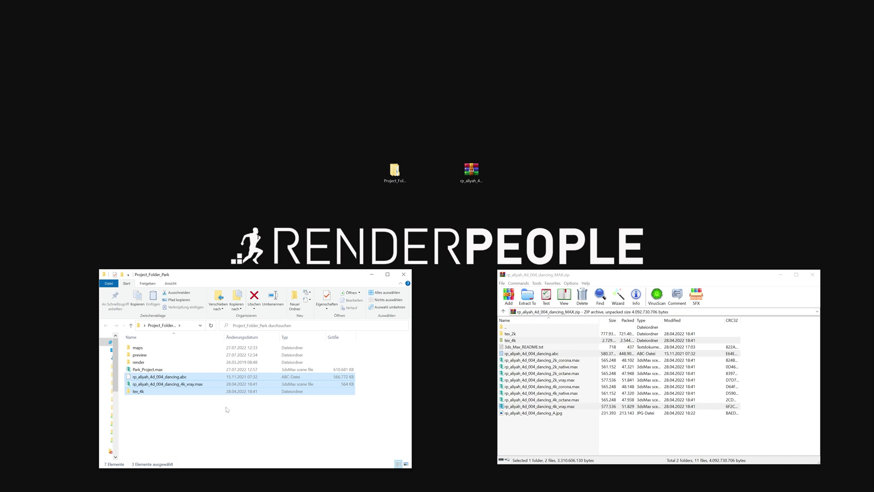
pyautogui.click(227, 410)
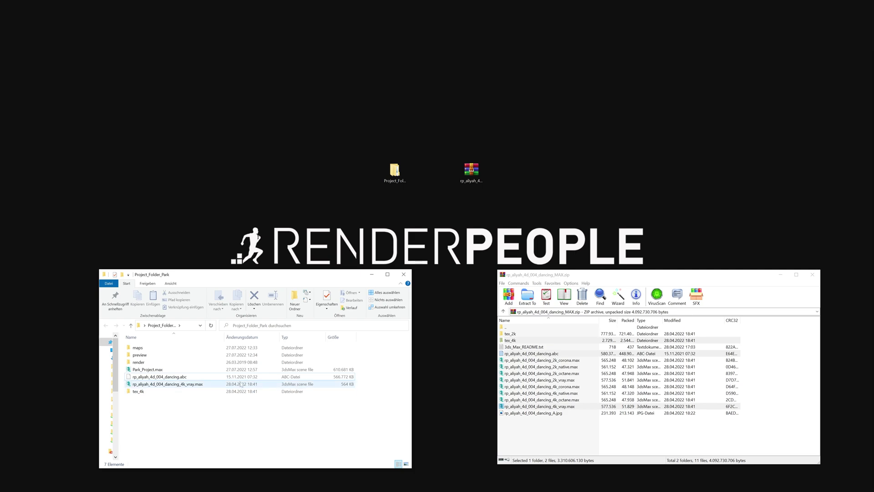
# Open Park_Project.max in 3ds Max 2021.
pyautogui.doubleClick(160, 370)
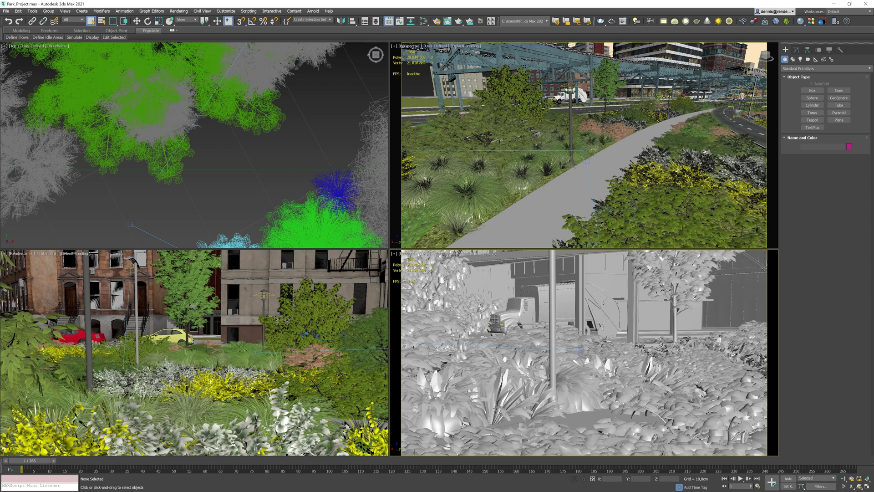
pyautogui.scroll(4, 563, 202)
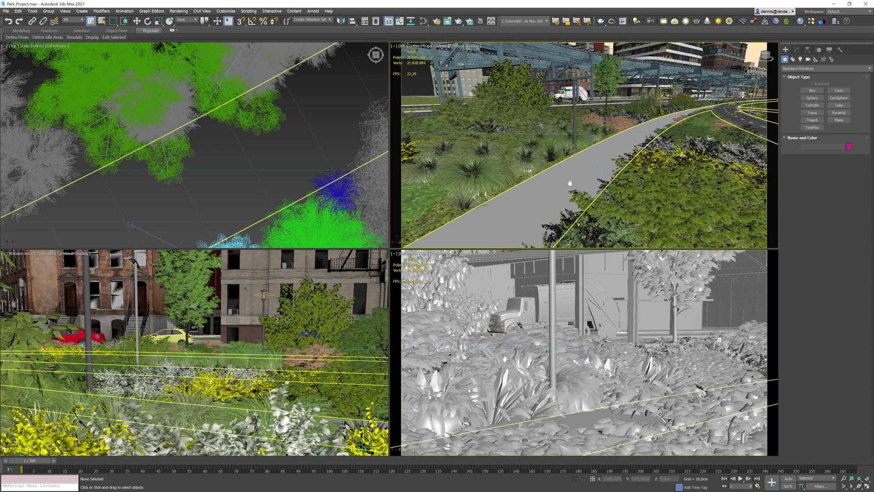
pyautogui.scroll(-3, 328, 159)
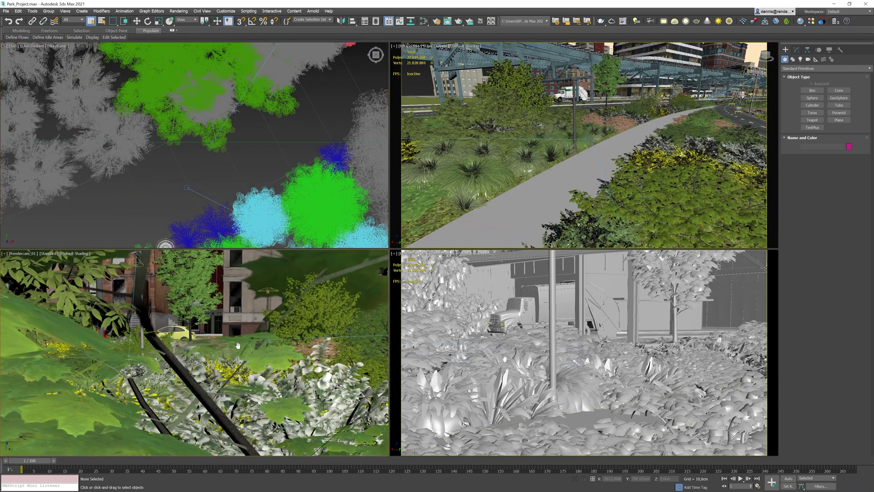
pyautogui.moveTo(226, 353); pyautogui.dragTo(223, 355, button='middle')
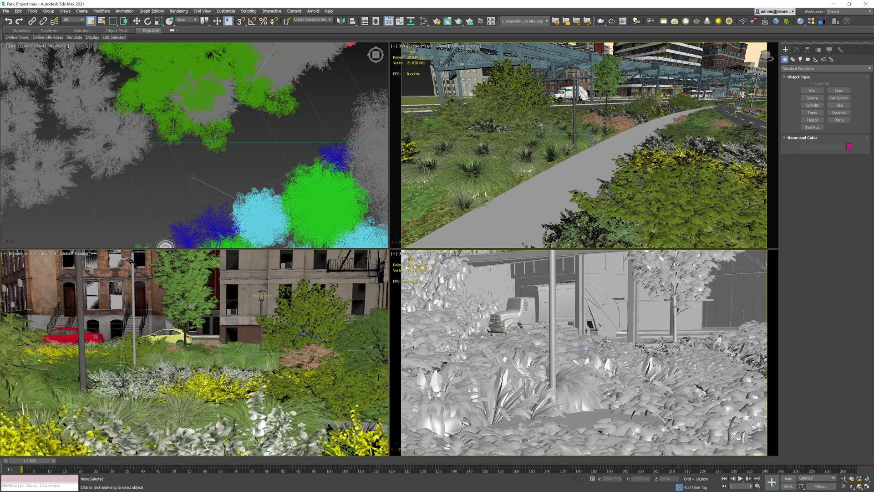
# Check the scene's frame range in Time Configuration and confirm it with OK.
pyautogui.click(759, 487)
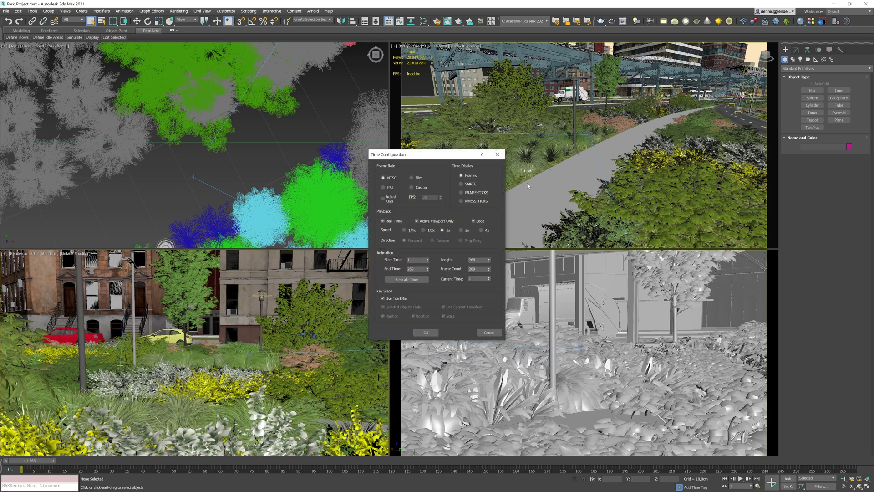
pyautogui.click(427, 333)
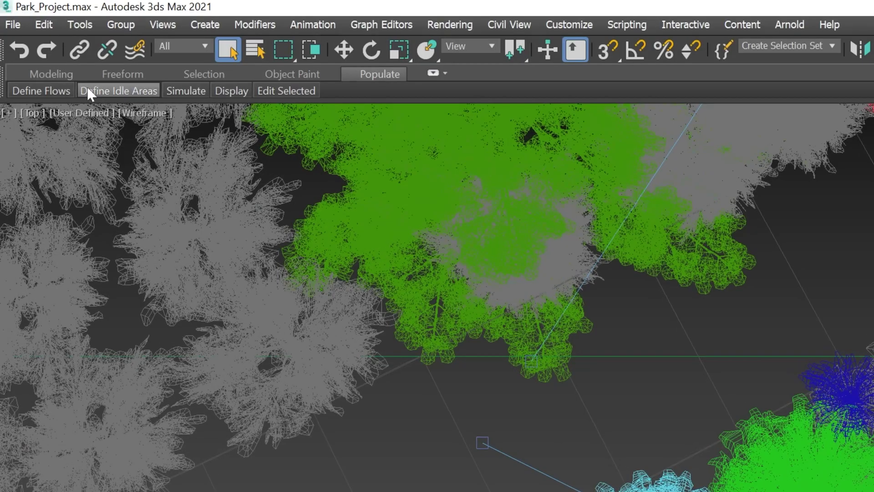
pyautogui.click(14, 25)
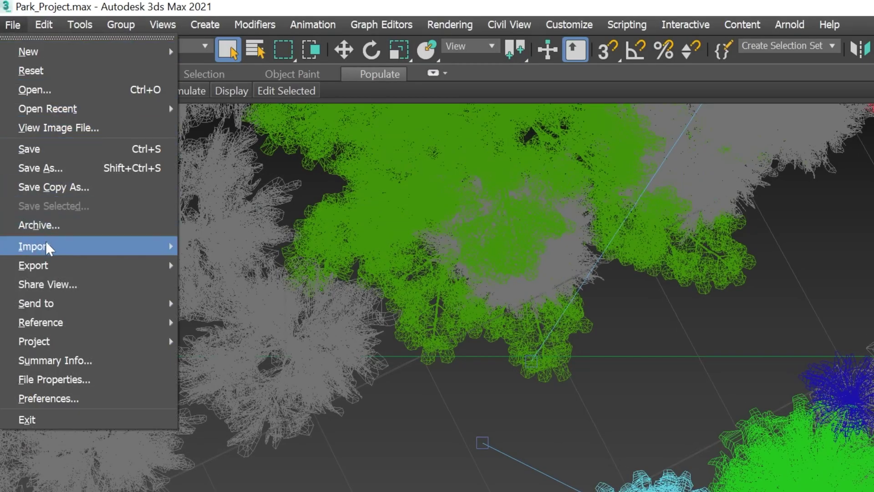
# Merge the rp_aliyah_4d_004_dancing object from rp_aliyah_4d_004_dancing_4k_vray.max into the park scene.
pyautogui.moveTo(71, 251)
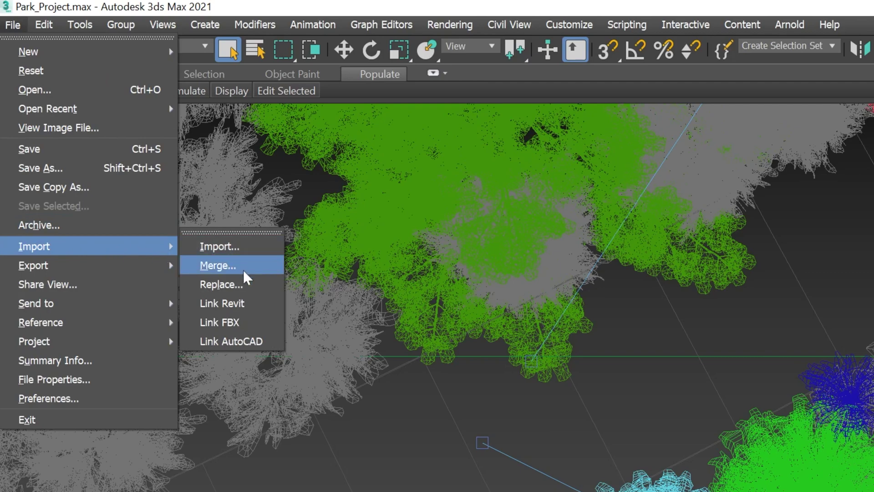
pyautogui.click(228, 267)
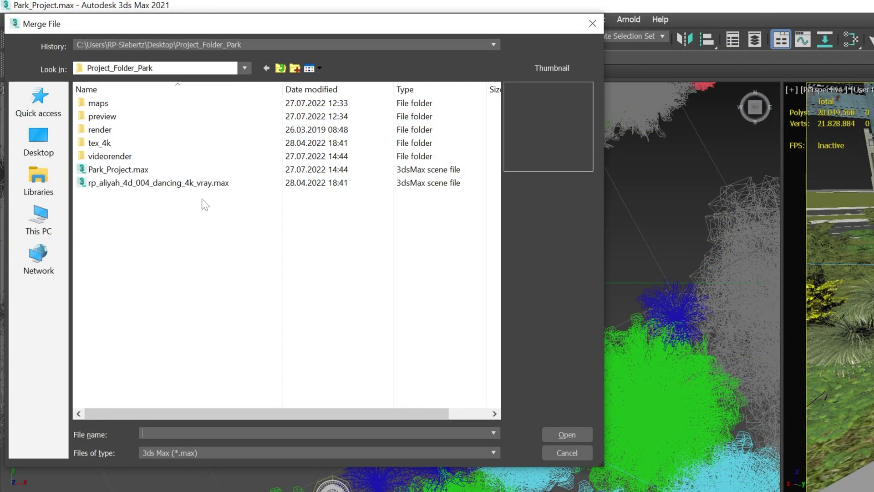
pyautogui.click(232, 187)
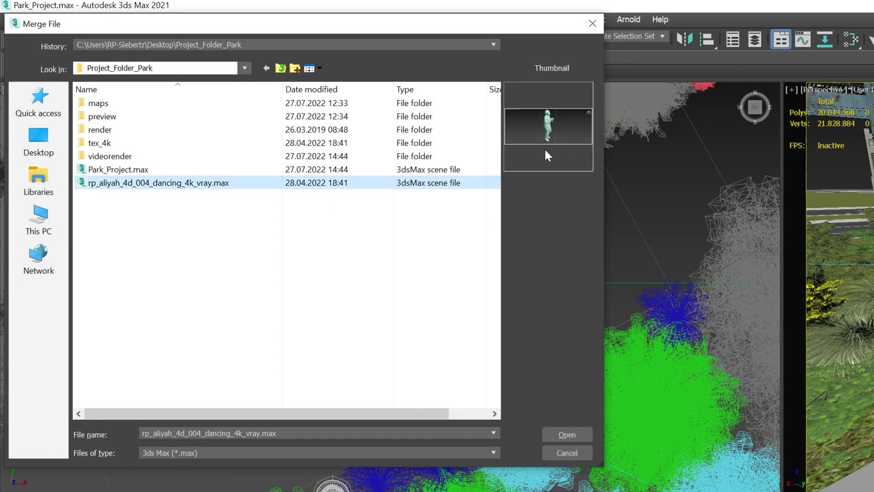
pyautogui.click(563, 435)
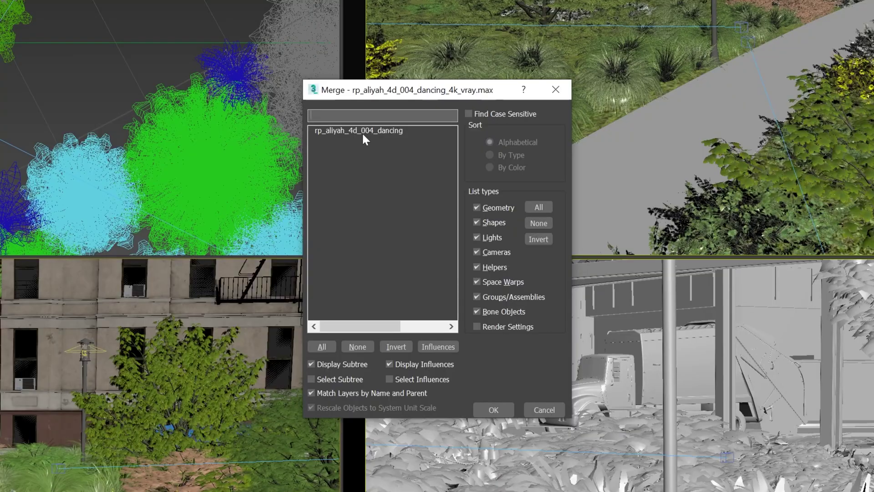
pyautogui.click(364, 132)
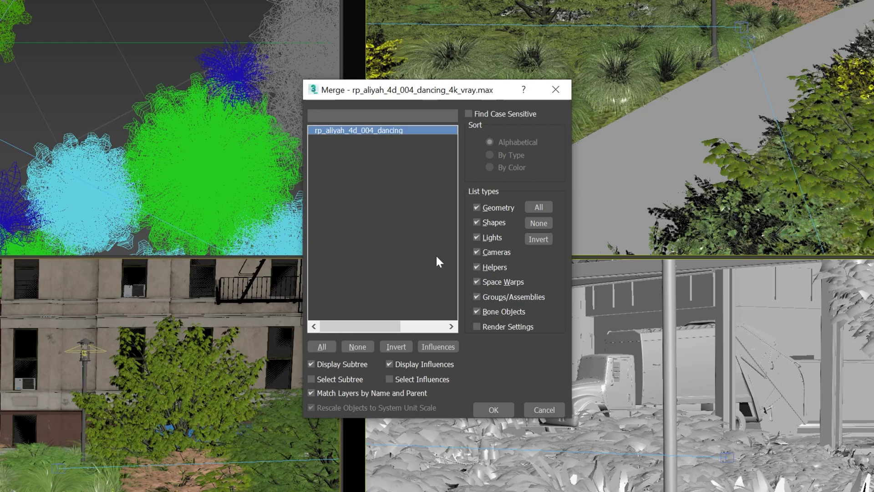
pyautogui.click(505, 413)
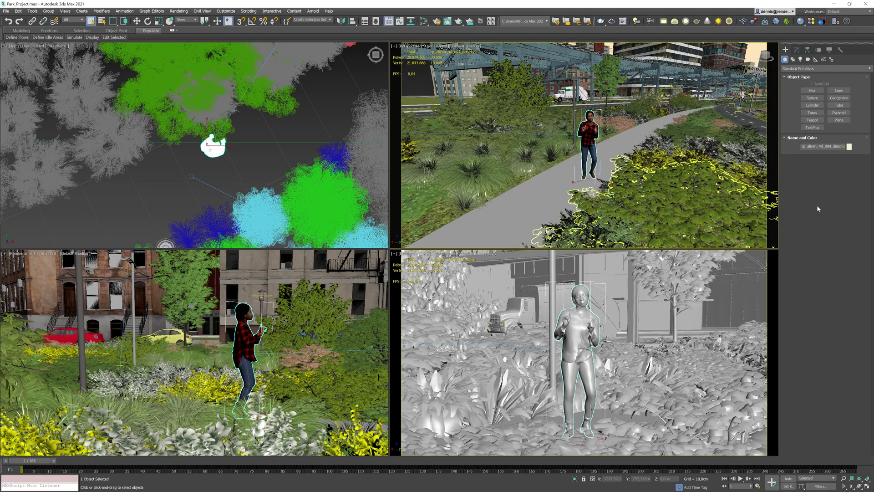
# Maximize the Perspective viewport and zoom in on the dancing woman on the path.
pyautogui.click(681, 142)
pyautogui.hotkey('alt', 'w')
pyautogui.hotkey('alt', 'z')
pyautogui.moveTo(501, 328)
pyautogui.mouseDown()
pyautogui.moveTo(502, 277)
pyautogui.moveTo(501, 337)
pyautogui.mouseUp()
# Select the dancing woman and show her Alembic Object parameters in the Modify panel.
pyautogui.press('w')
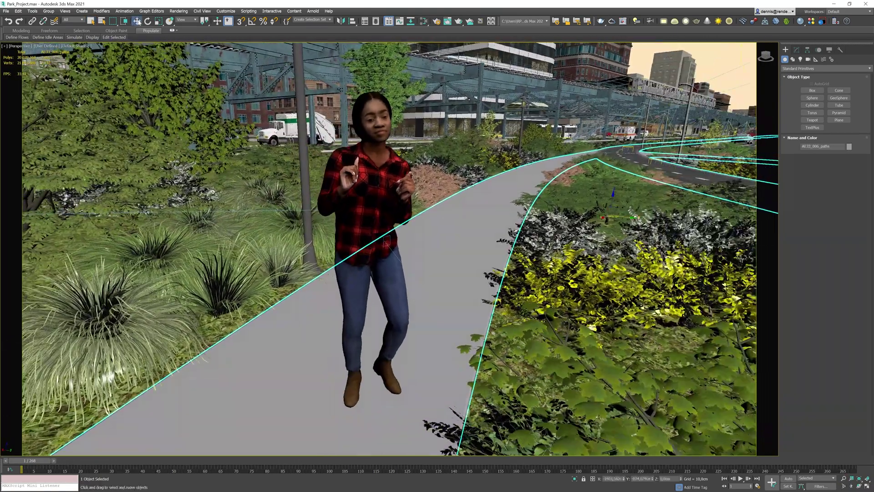
pyautogui.click(365, 180)
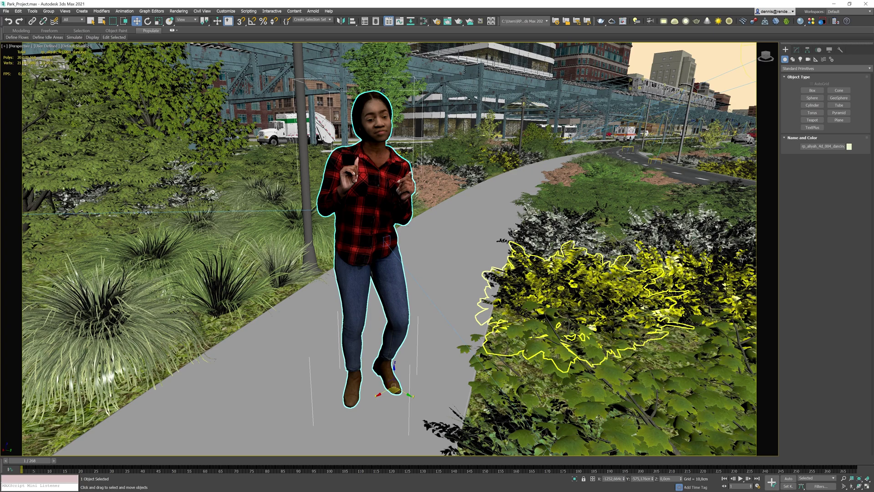
pyautogui.click(796, 50)
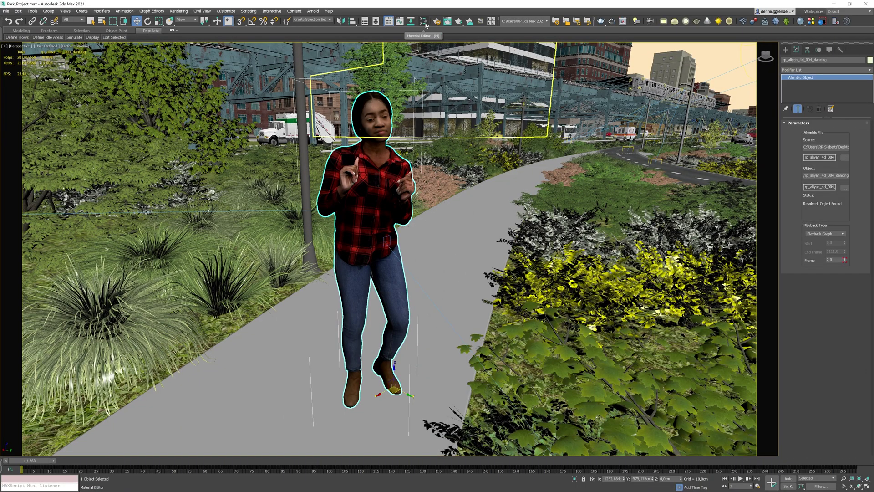
pyautogui.click(423, 21)
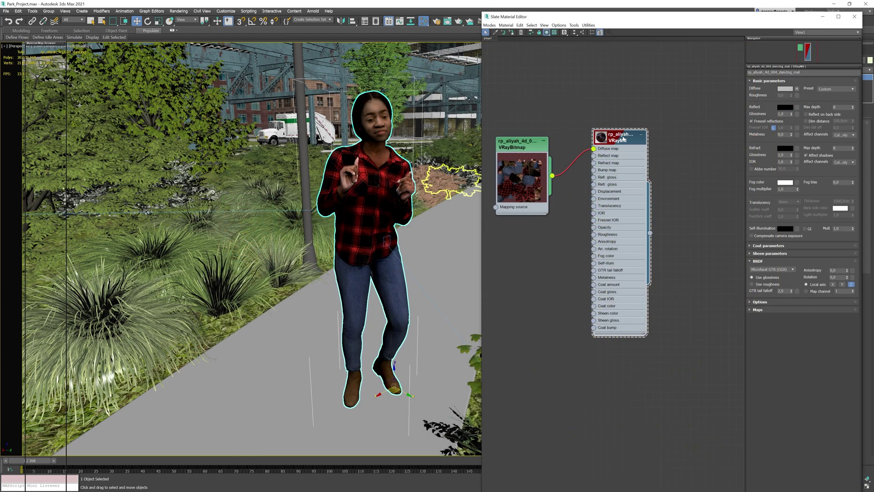
pyautogui.click(518, 148)
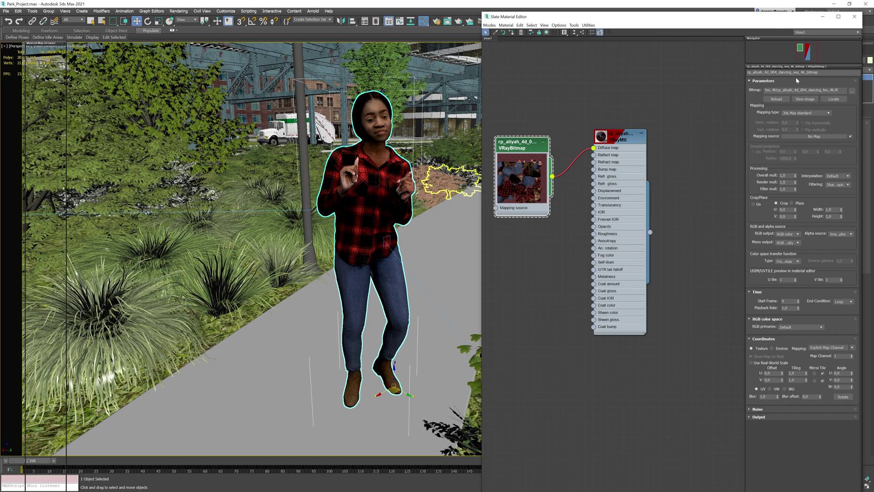
pyautogui.click(808, 72)
pyautogui.moveTo(765, 72); pyautogui.dragTo(702, 77)
pyautogui.moveTo(847, 90); pyautogui.dragTo(820, 90)
pyautogui.click(854, 18)
# Rotate the woman about 118° on Z to face forward, then play her in maximized Rendercam_02.
pyautogui.press('e')
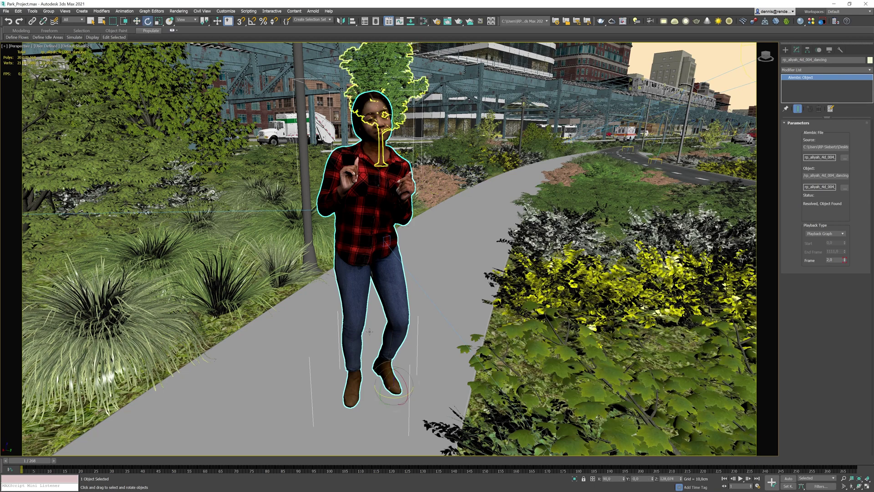
pyautogui.moveTo(400, 391); pyautogui.dragTo(440, 392)
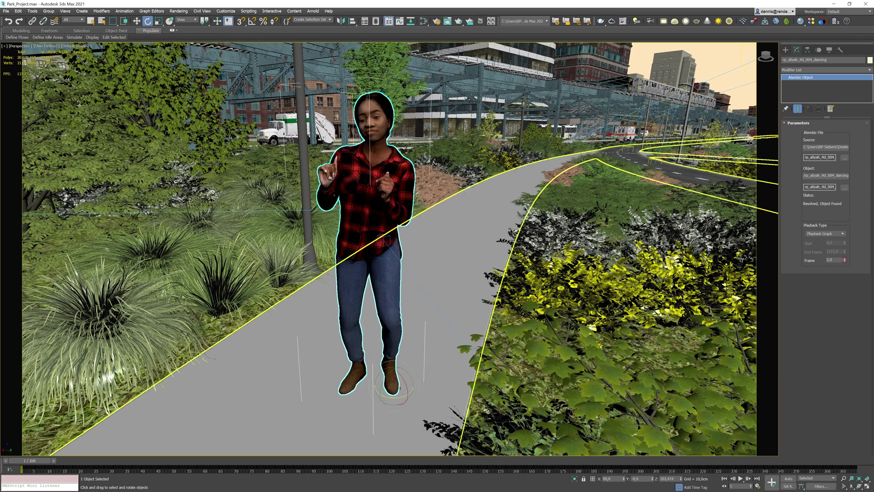
pyautogui.hotkey('alt', 'w')
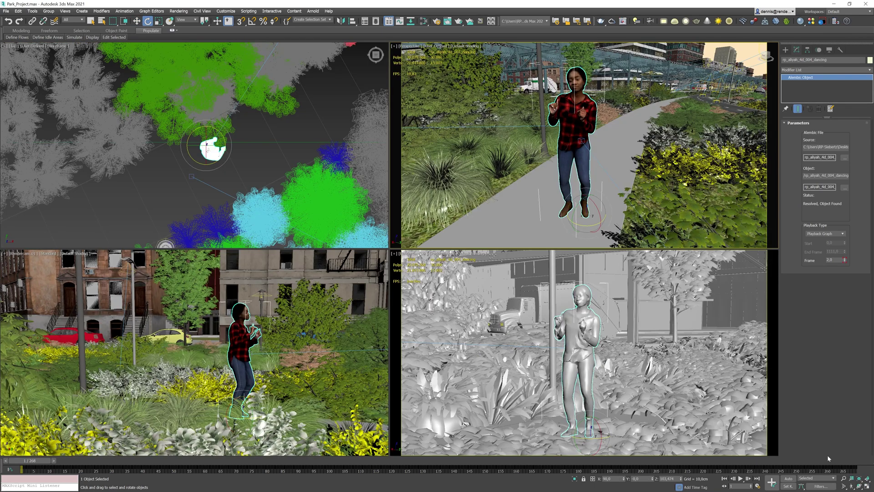
pyautogui.hotkey('alt', 'w')
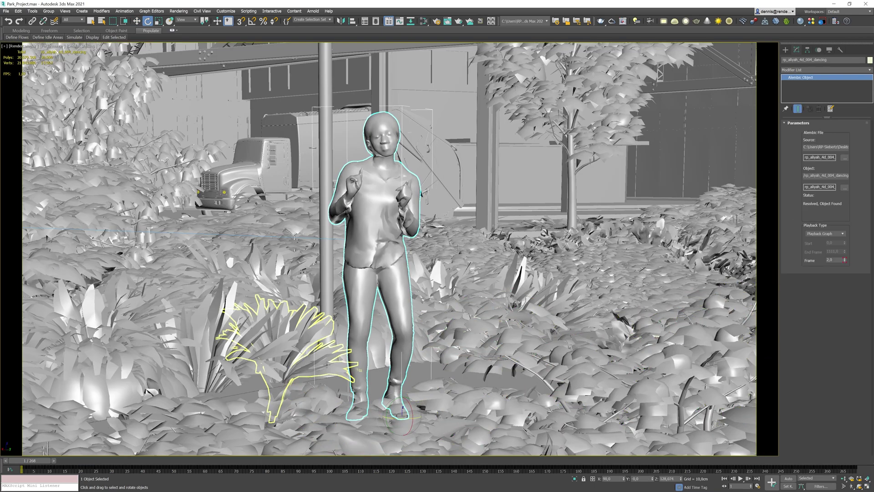
pyautogui.click(741, 478)
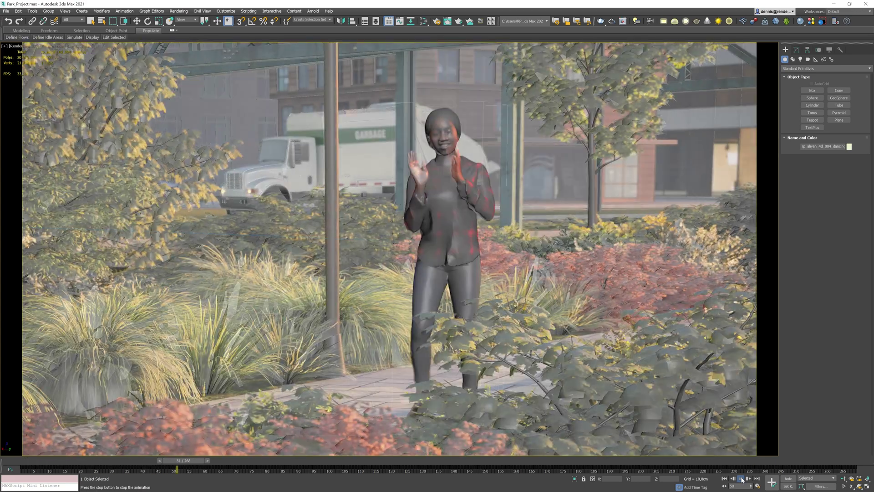